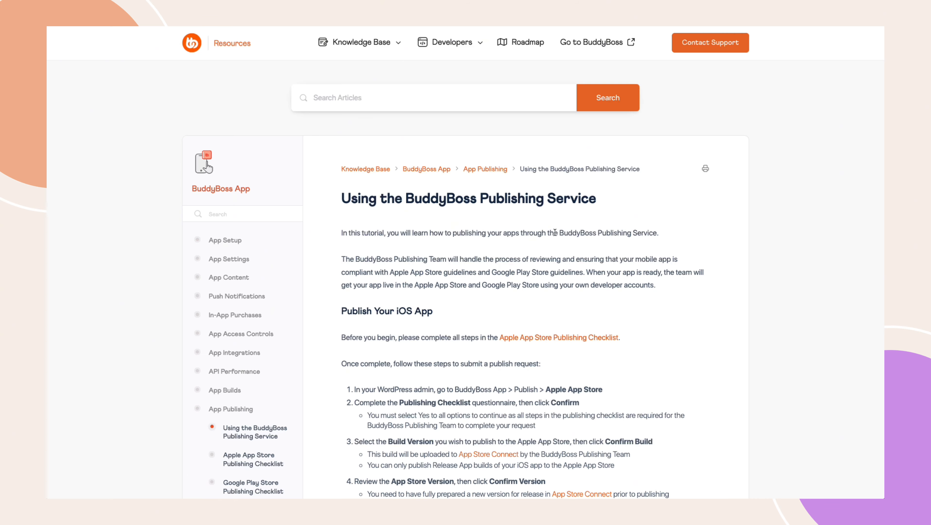
Step: Read through the BuddyBoss Publishing Service article, including the Android app publishing steps
{"action": "scroll", "coordinate": [571, 292], "scroll_direction": "down", "scroll_amount": 1}
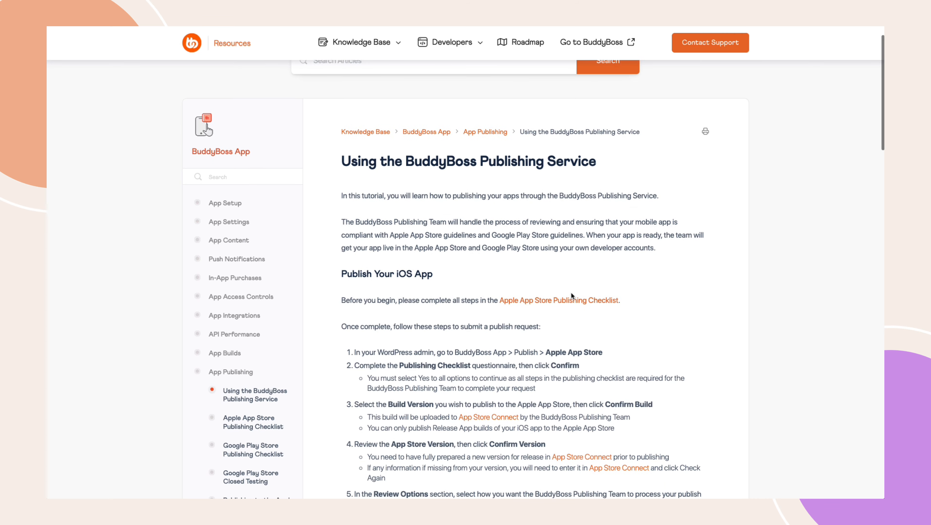
{"action": "scroll", "coordinate": [571, 291], "scroll_direction": "down", "scroll_amount": 6}
{"action": "scroll", "coordinate": [571, 293], "scroll_direction": "down", "scroll_amount": 13}
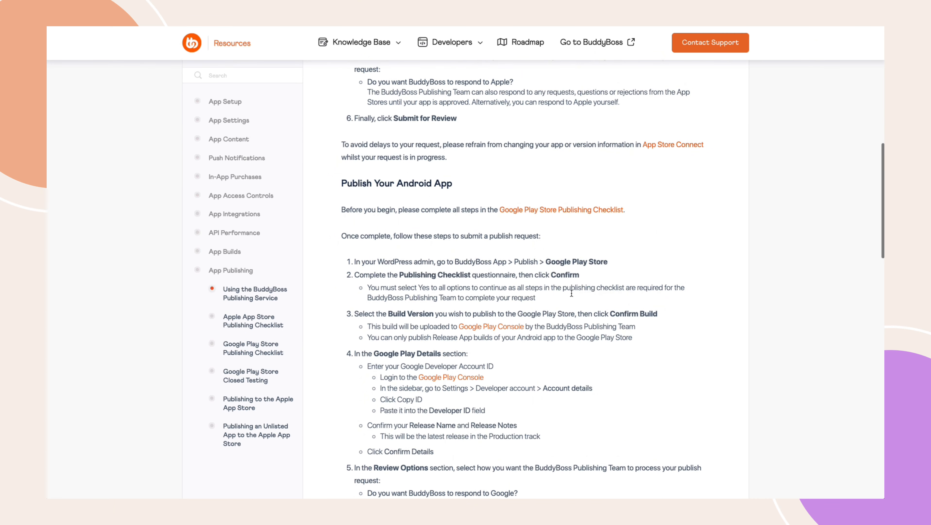
{"action": "scroll", "coordinate": [571, 292], "scroll_direction": "down", "scroll_amount": 1}
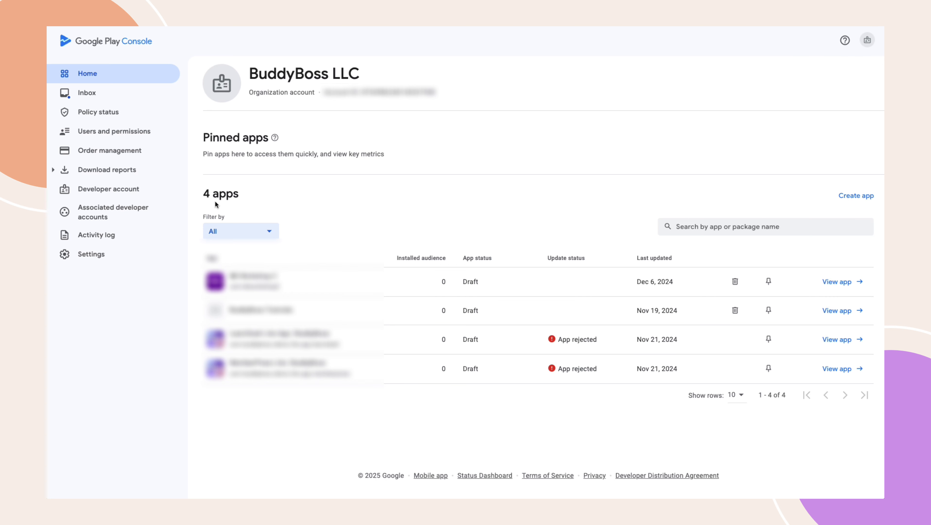
Step: Start creating a new app named BuddyBoss Demo, setting it as a free App
{"action": "left_click", "coordinate": [853, 196]}
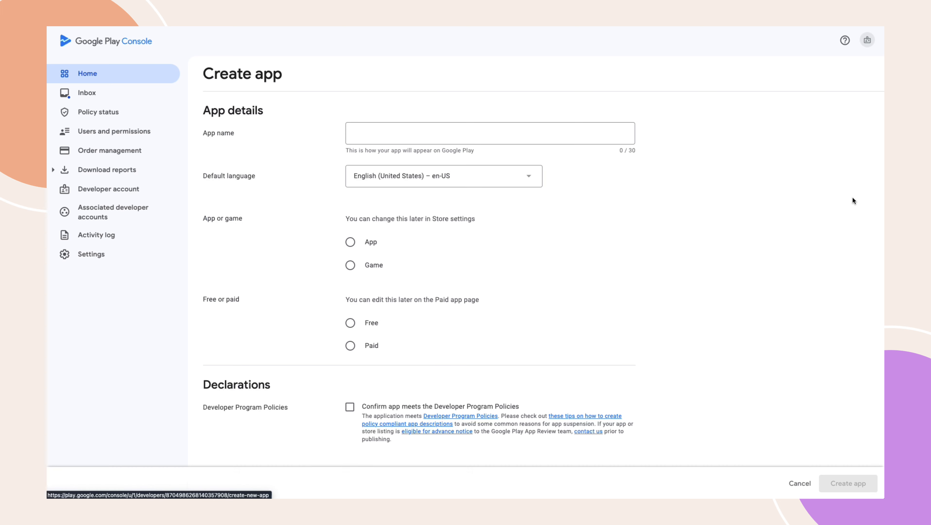
{"action": "left_click", "coordinate": [427, 132]}
{"action": "type", "text": "Bu"}
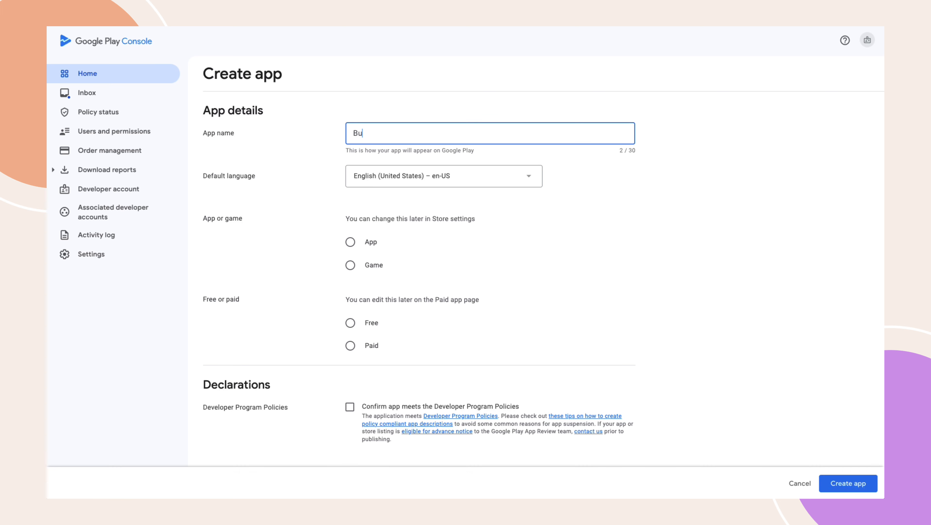
{"action": "type", "text": "ddyBoss Demo"}
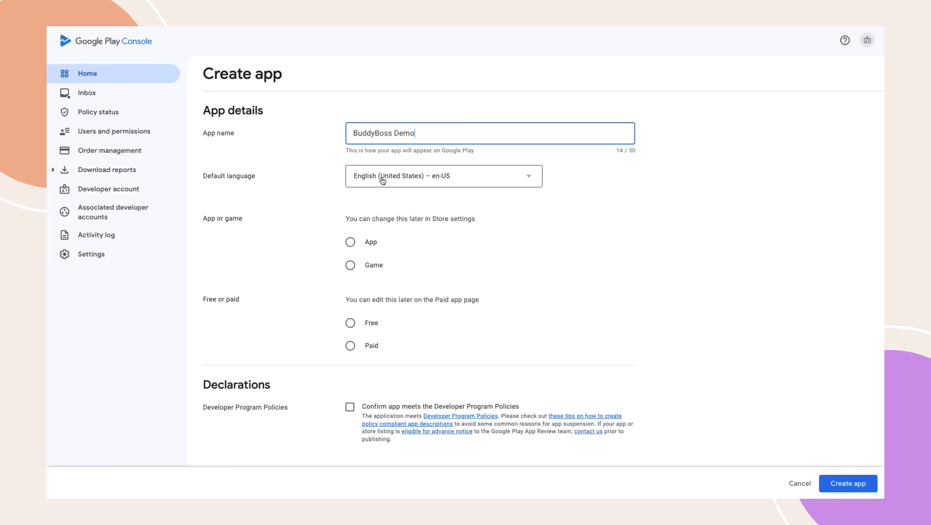
{"action": "left_click", "coordinate": [351, 242]}
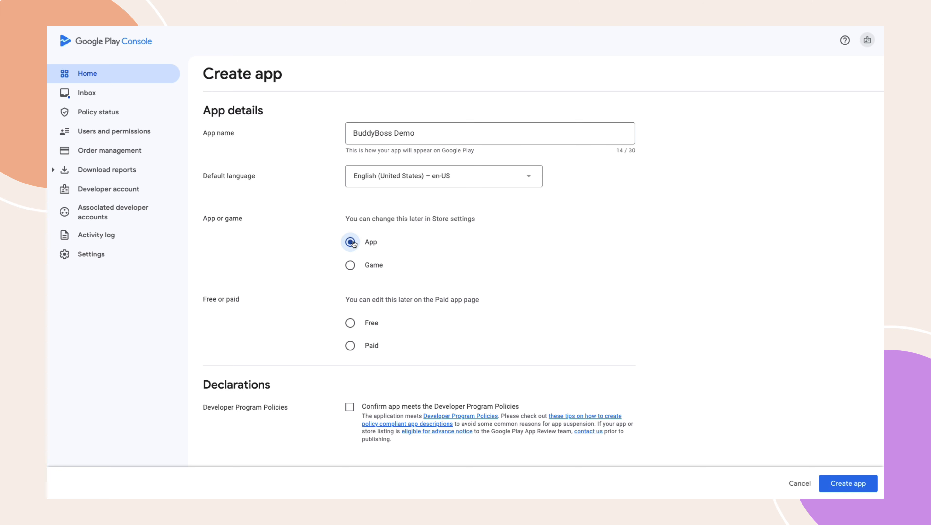
{"action": "left_click", "coordinate": [351, 323]}
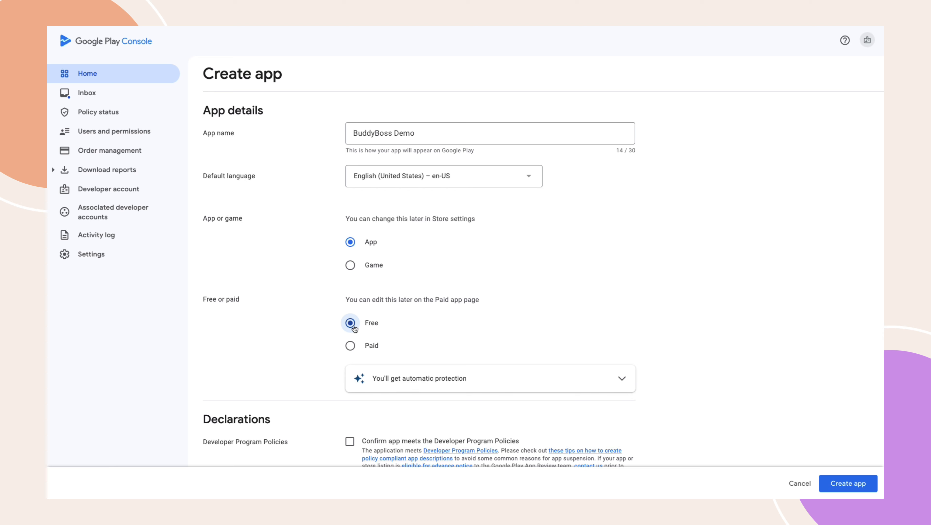
Step: Accept the Developer Program Policies and US export laws declarations and create the app
{"action": "scroll", "coordinate": [353, 328], "scroll_direction": "down", "scroll_amount": 5}
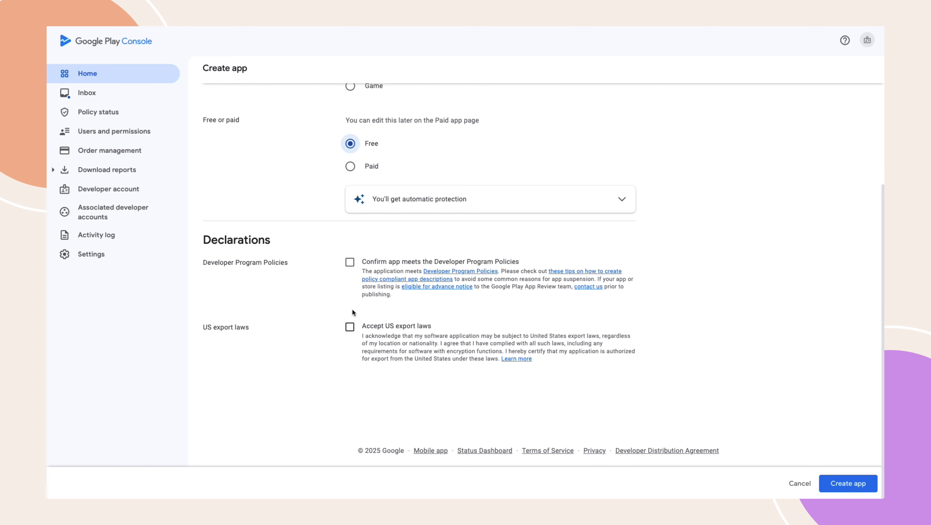
{"action": "left_click", "coordinate": [350, 263]}
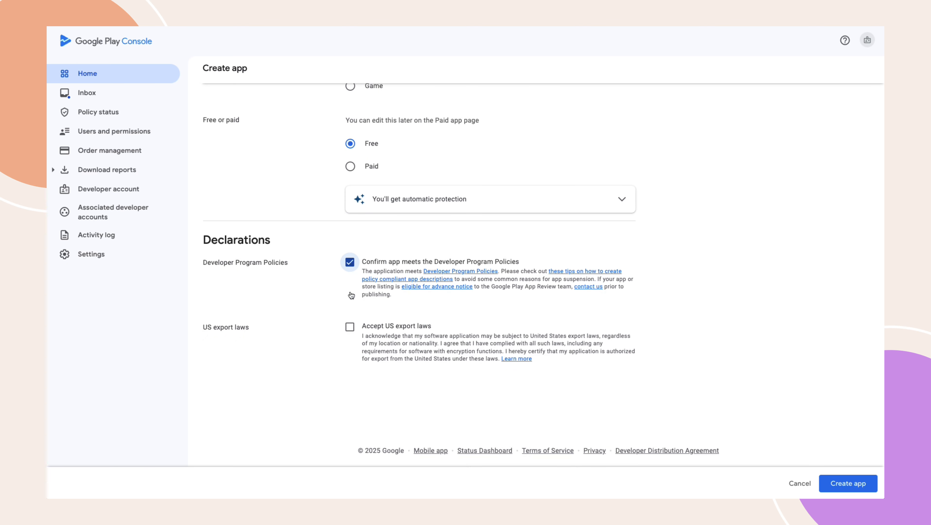
{"action": "left_click", "coordinate": [350, 330]}
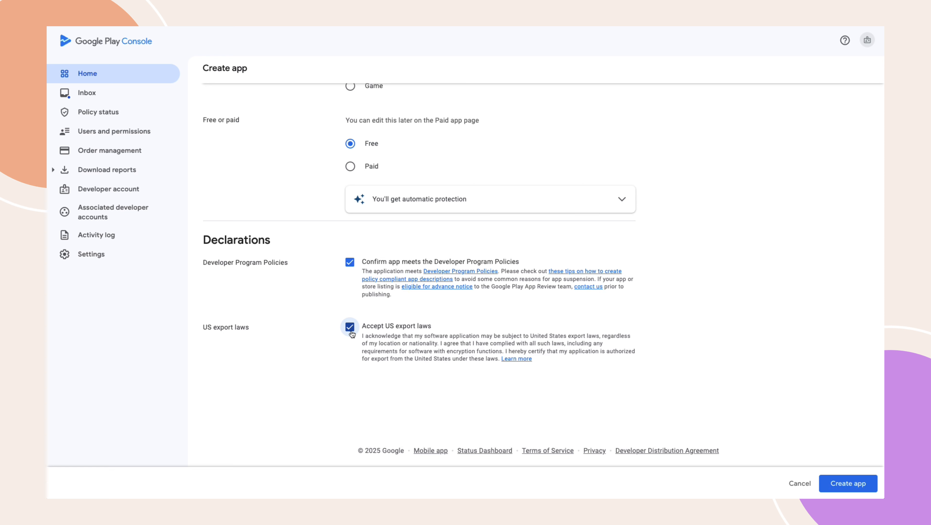
{"action": "left_click", "coordinate": [846, 483]}
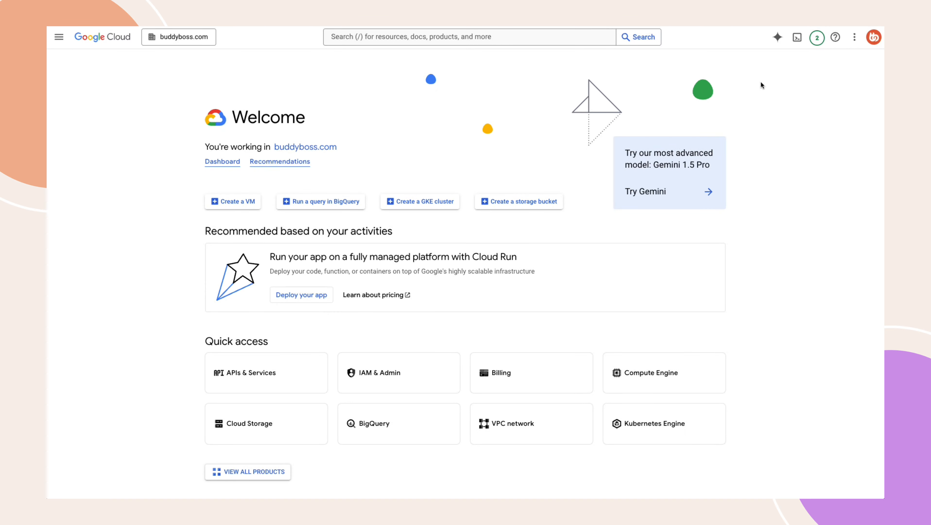
Step: Create a new Google Cloud project named BuddyBoss Demo
{"action": "left_click", "coordinate": [178, 44]}
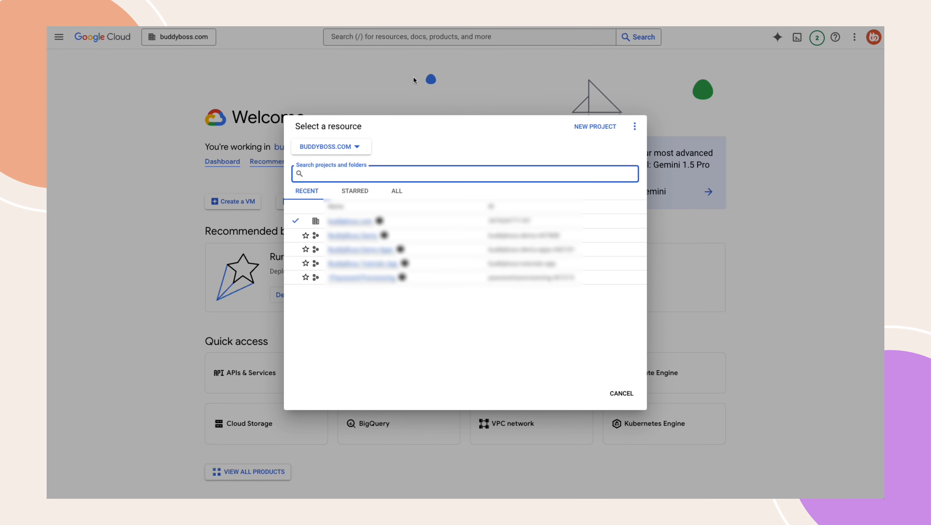
{"action": "left_click", "coordinate": [587, 126]}
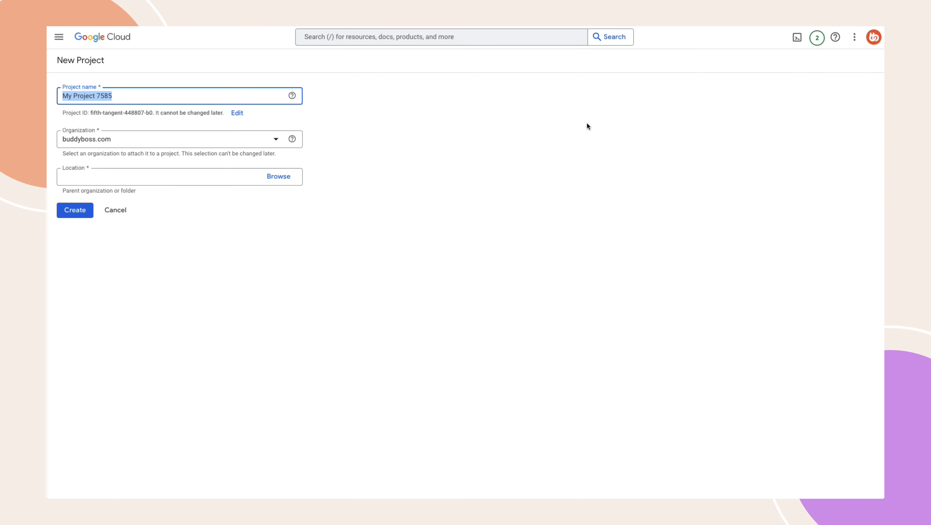
{"action": "type", "text": "BuddyBoss D"}
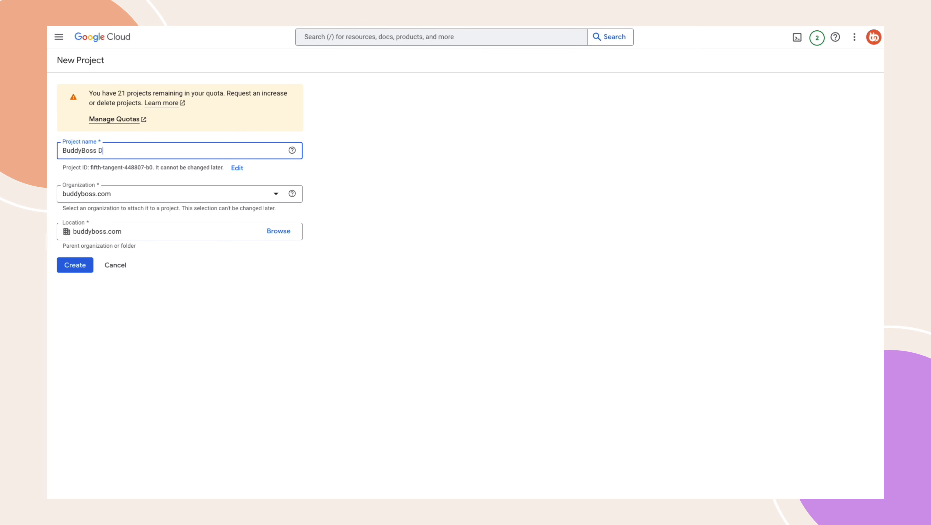
{"action": "type", "text": "emo"}
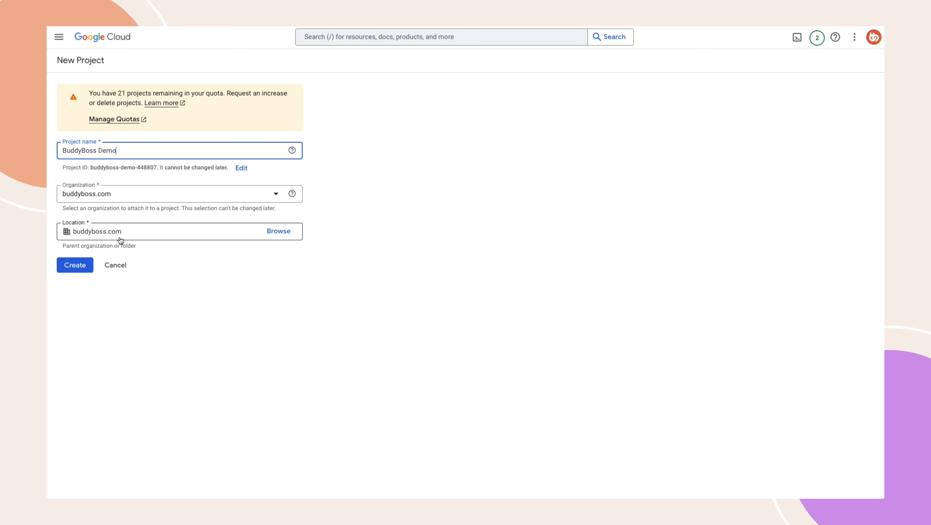
{"action": "left_click", "coordinate": [73, 271]}
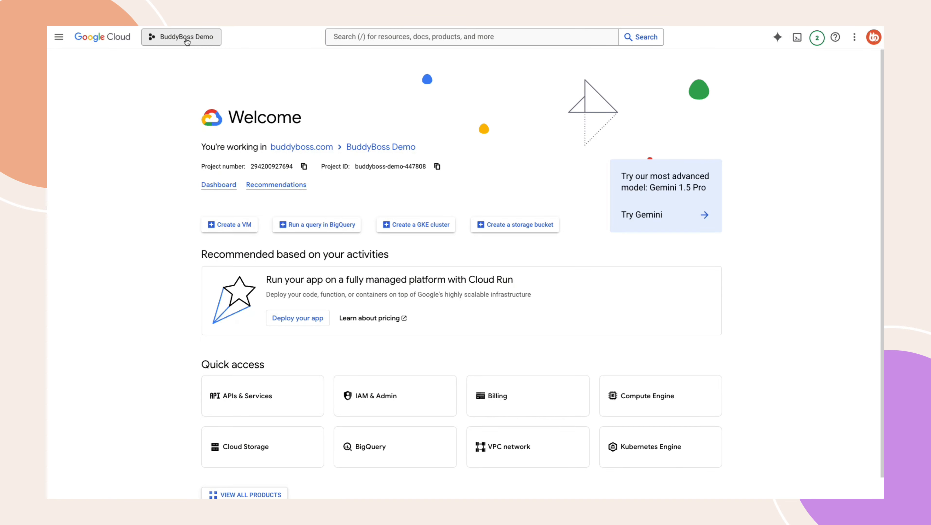
Step: Open the API Library for the project
{"action": "left_click", "coordinate": [59, 38]}
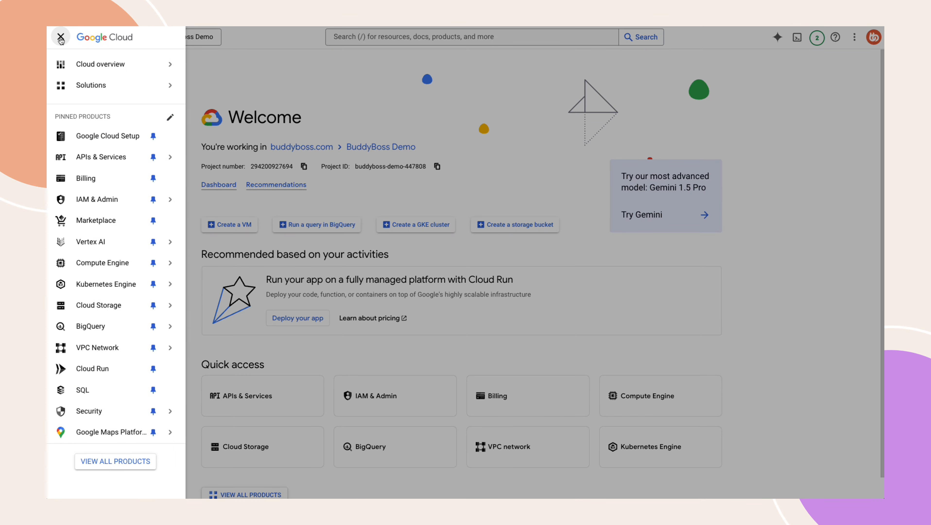
{"action": "mouse_move", "coordinate": [102, 154]}
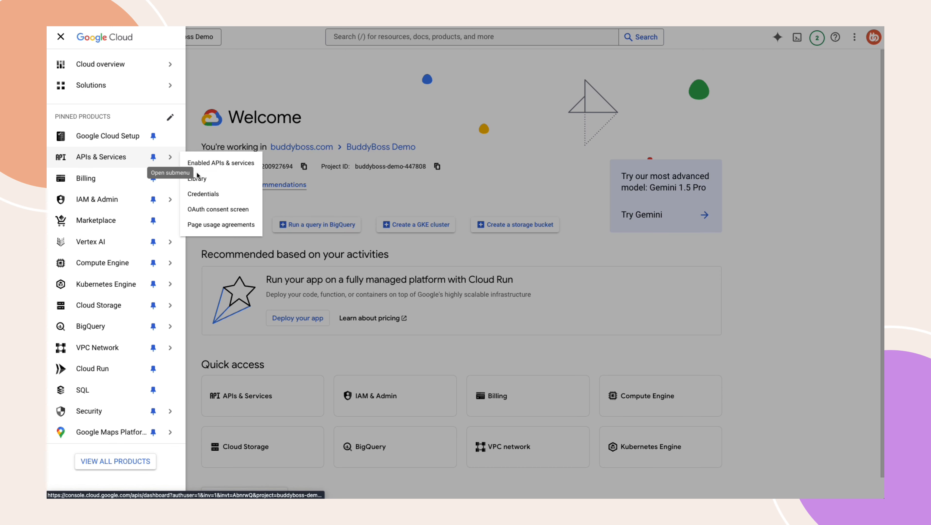
{"action": "left_click", "coordinate": [202, 179]}
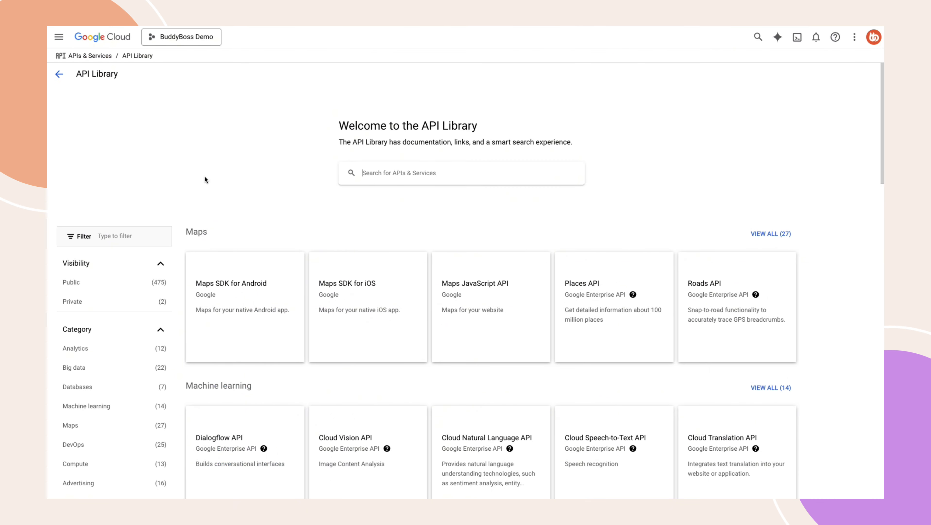
Step: Search the API Library for the Google Play Android Developer API and enable it
{"action": "left_click", "coordinate": [392, 170]}
{"action": "type", "text": "google play"}
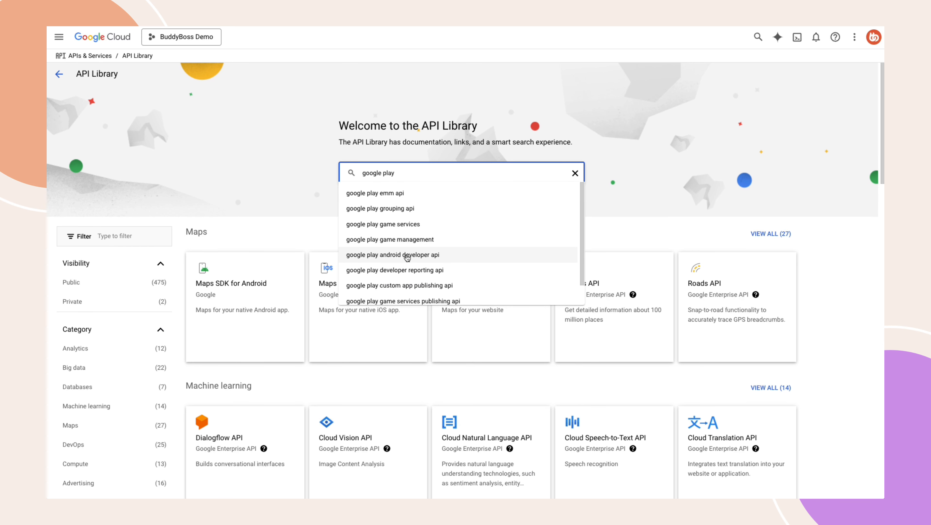
{"action": "left_click", "coordinate": [406, 258]}
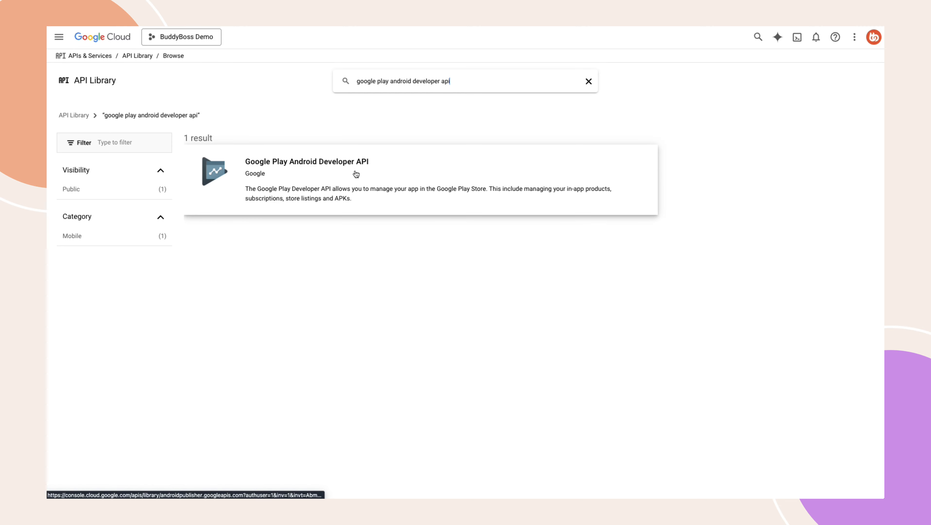
{"action": "left_click", "coordinate": [347, 173]}
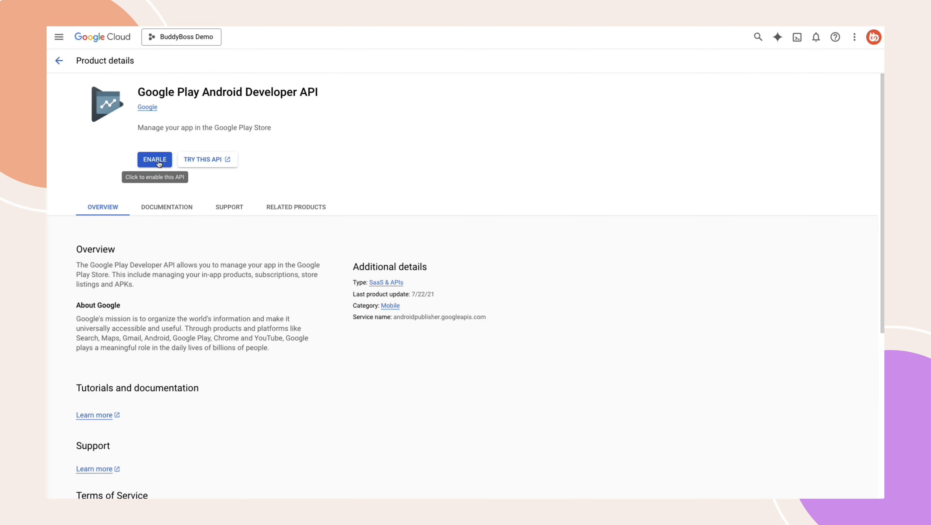
{"action": "left_click", "coordinate": [158, 160]}
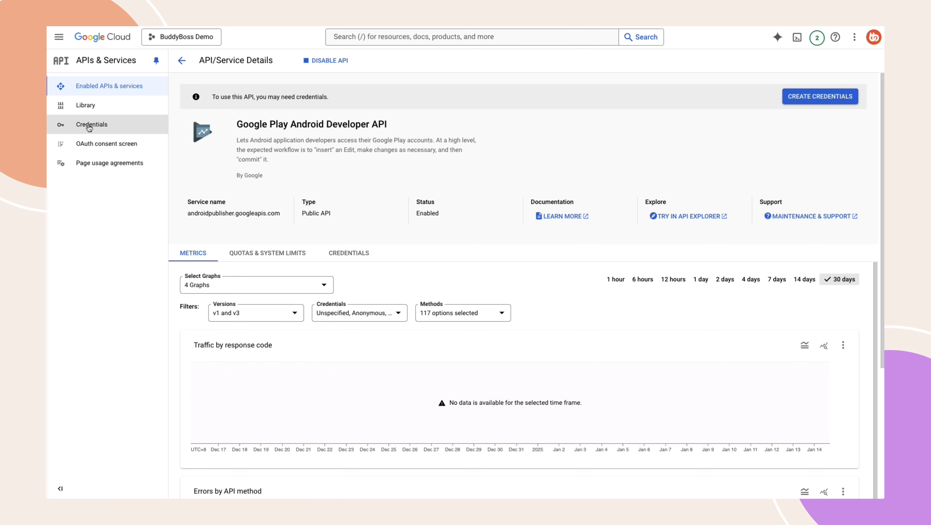
Step: Create a service account named BuddyBoss Demo from the project's credentials
{"action": "left_click", "coordinate": [94, 127]}
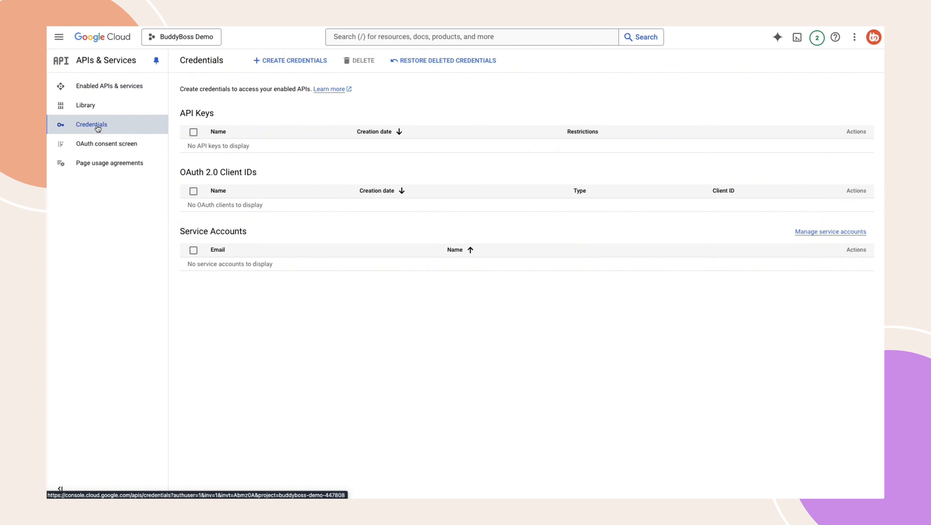
{"action": "left_click", "coordinate": [294, 61]}
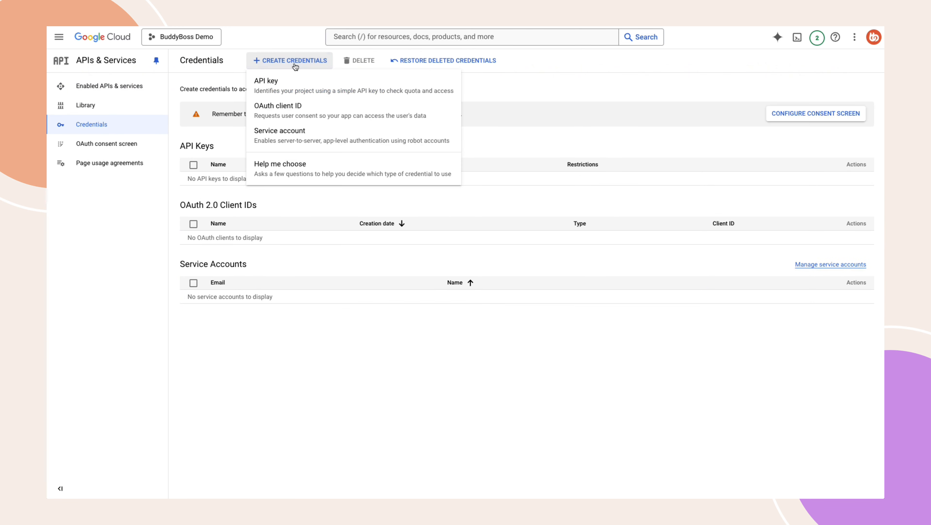
{"action": "left_click", "coordinate": [291, 133]}
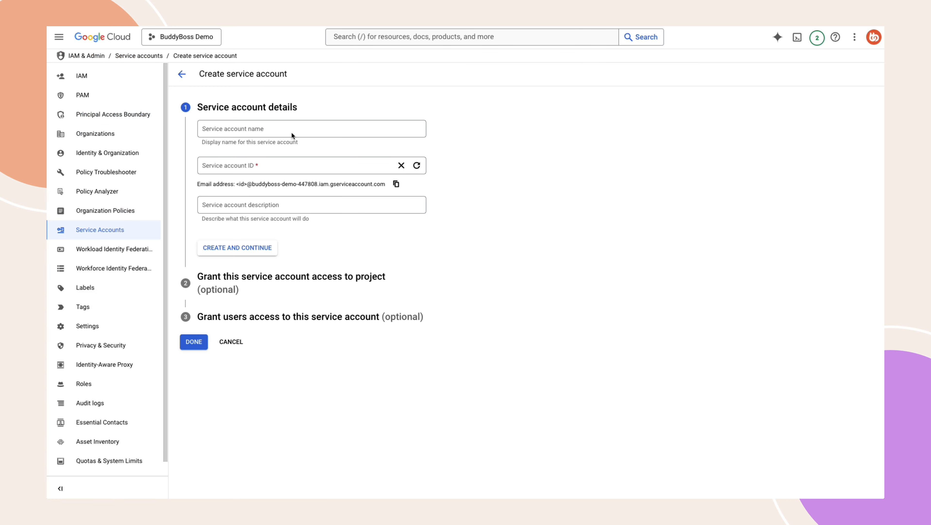
{"action": "type", "text": "BuddyBoss Demo"}
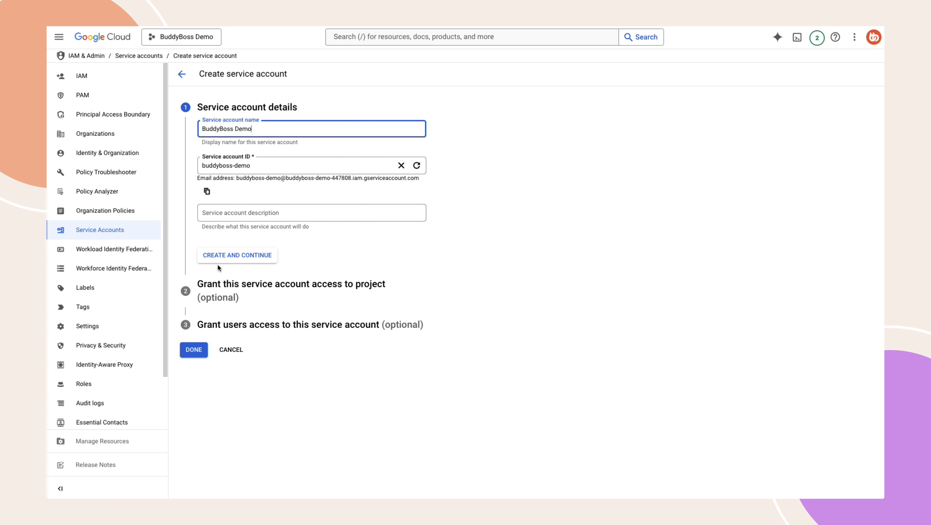
{"action": "left_click", "coordinate": [226, 257]}
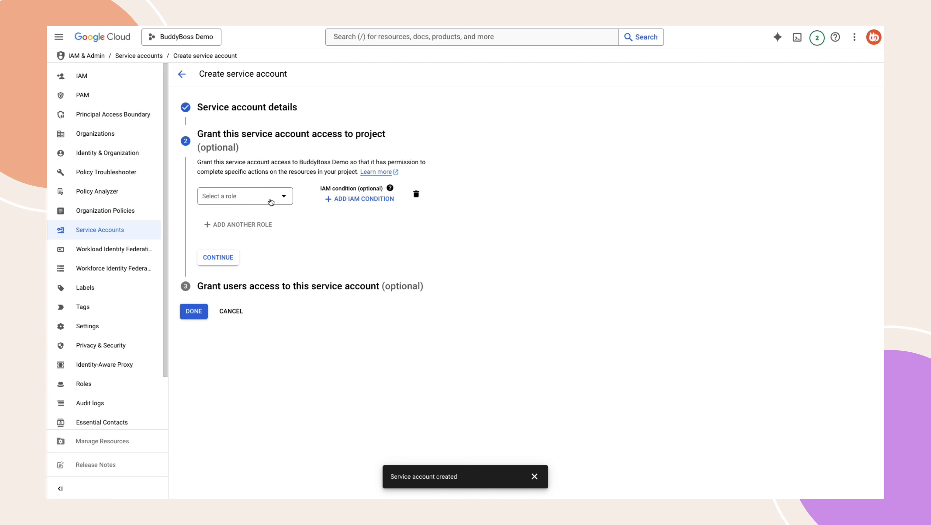
Step: Grant the service account the Owner role on the project and finish creating it
{"action": "left_click", "coordinate": [271, 198]}
{"action": "left_click", "coordinate": [310, 245]}
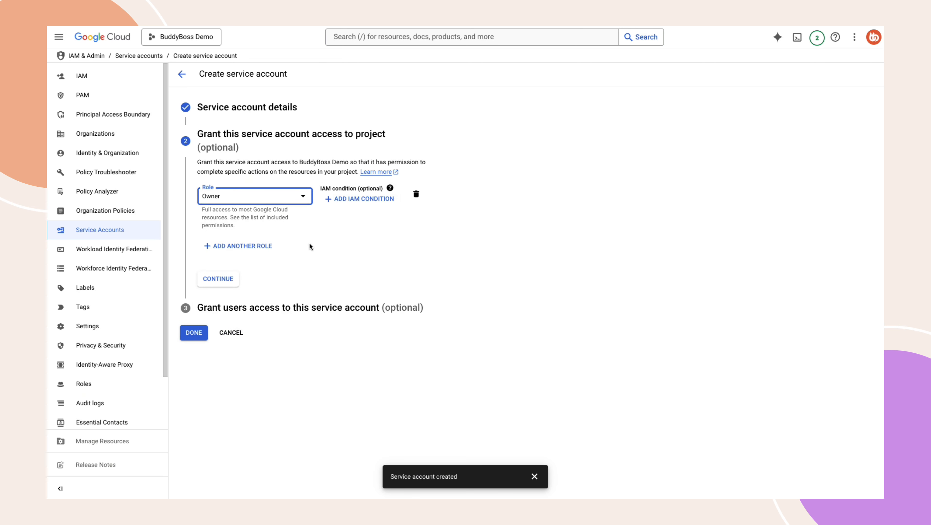
{"action": "left_click", "coordinate": [218, 279]}
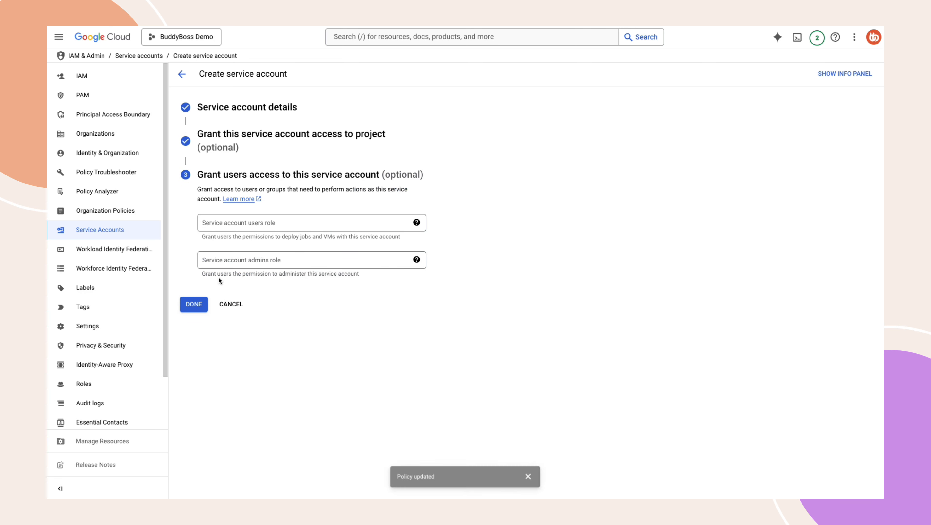
{"action": "left_click", "coordinate": [187, 305]}
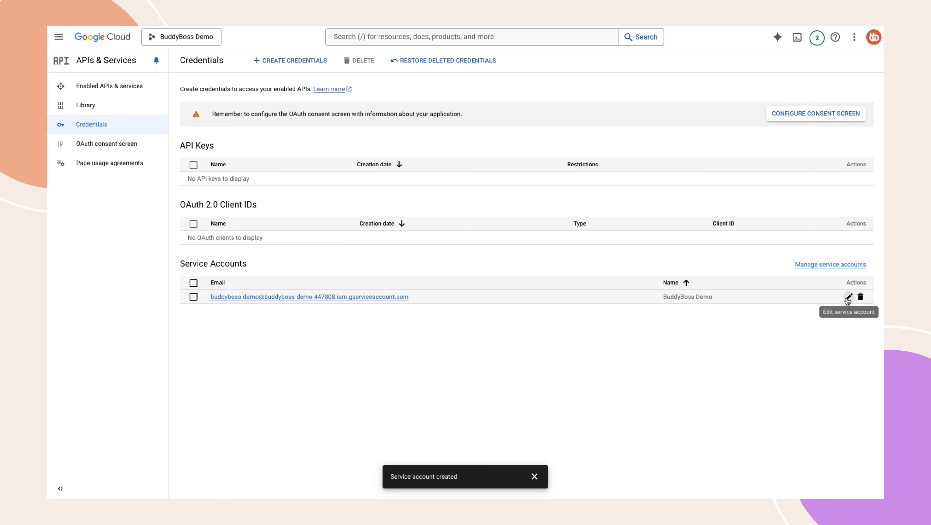
Step: Create a new JSON key for the BuddyBoss Demo service account and save it as Google Service Account Key.json
{"action": "left_click", "coordinate": [848, 297]}
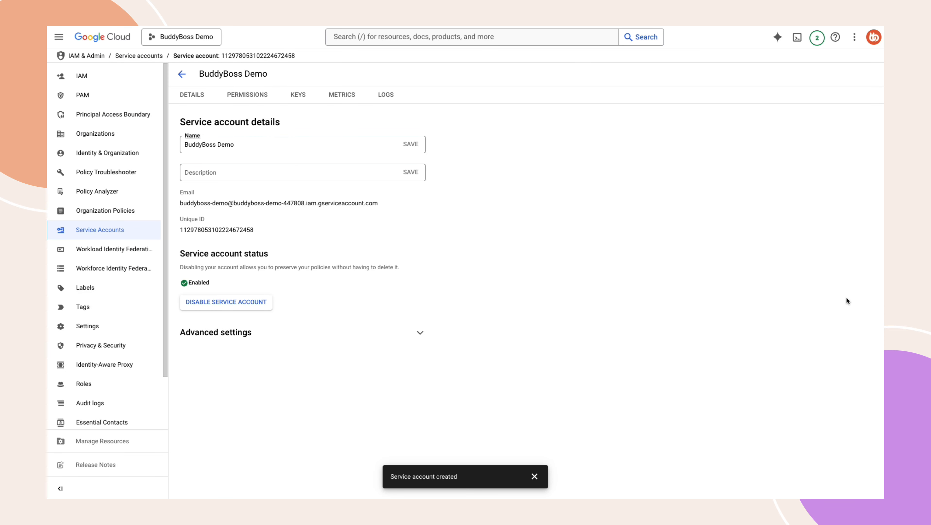
{"action": "left_click", "coordinate": [300, 97]}
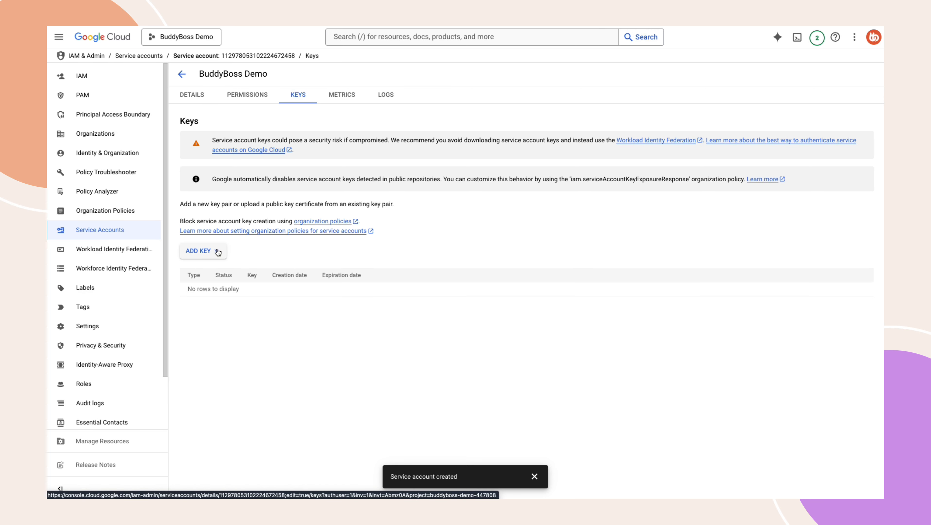
{"action": "left_click", "coordinate": [217, 251]}
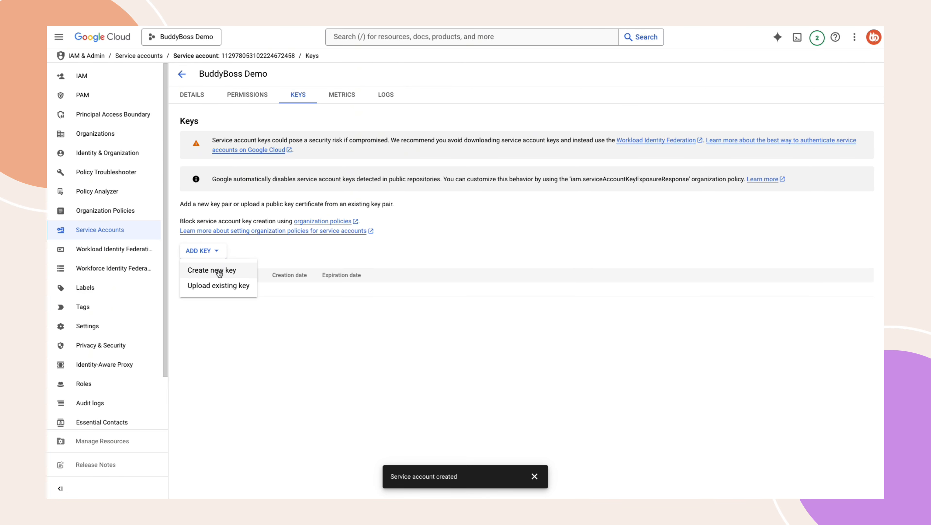
{"action": "left_click", "coordinate": [219, 272]}
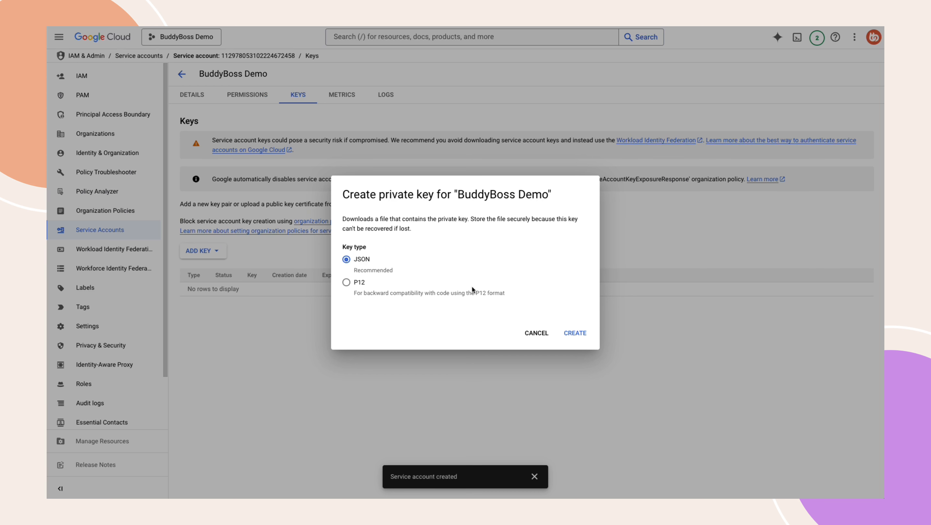
{"action": "left_click", "coordinate": [568, 331]}
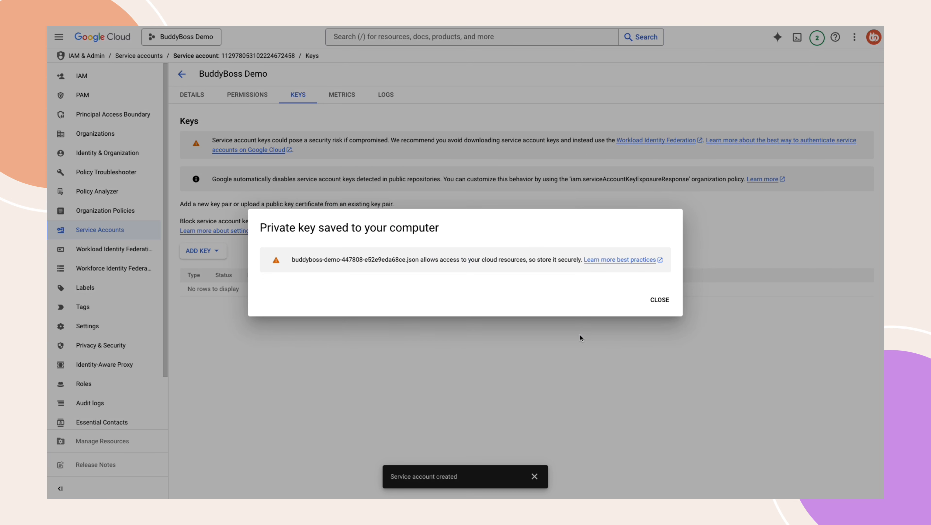
{"action": "type", "text": "Google"}
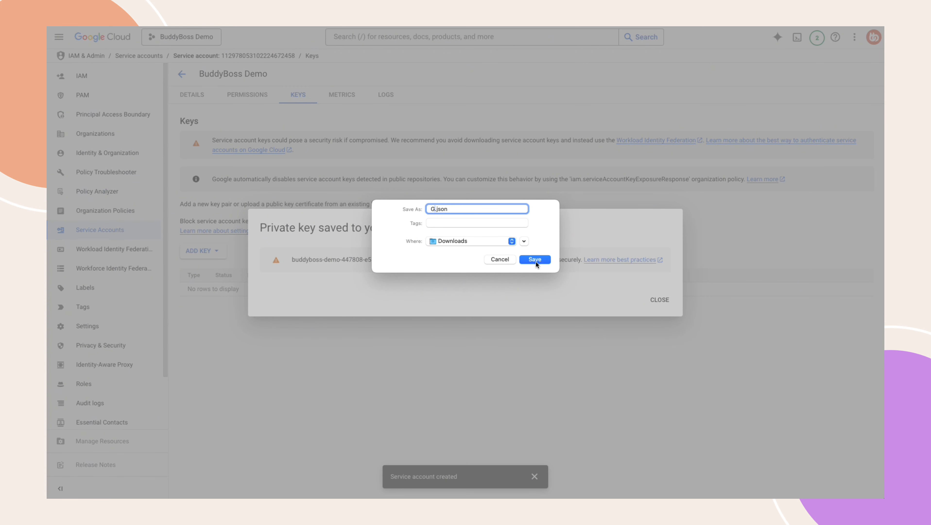
{"action": "type", "text": " Service Account Key"}
{"action": "left_click", "coordinate": [535, 260]}
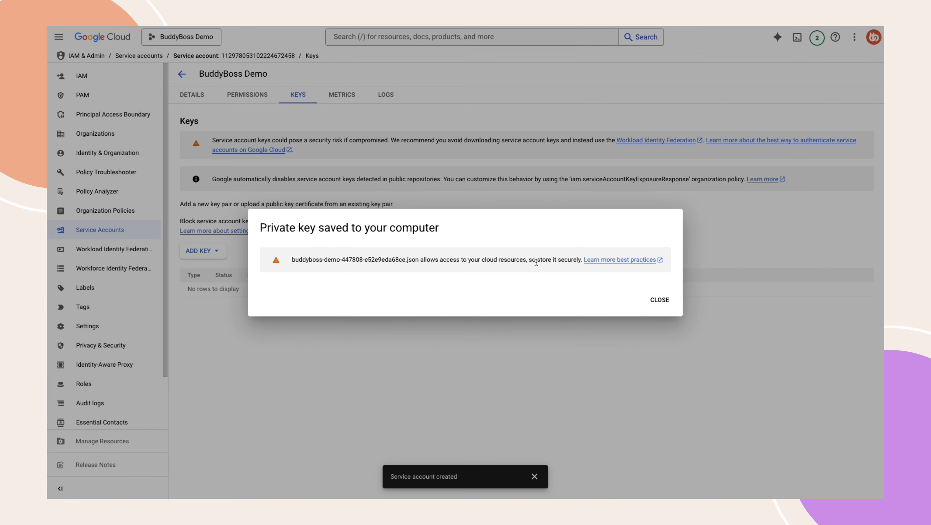
{"action": "left_click", "coordinate": [655, 300]}
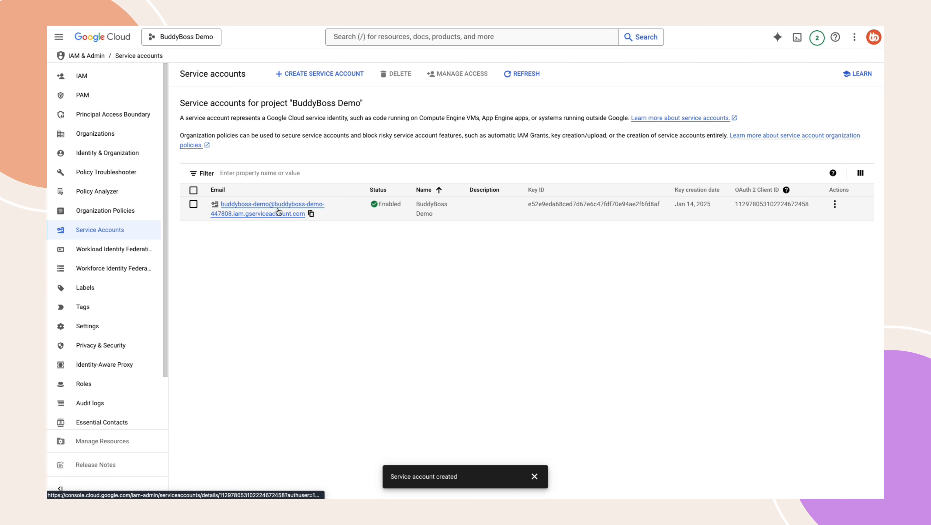
Step: Copy the service account's email and paste it into a new user invitation in Google Play Console's Users and permissions
{"action": "left_click", "coordinate": [311, 213]}
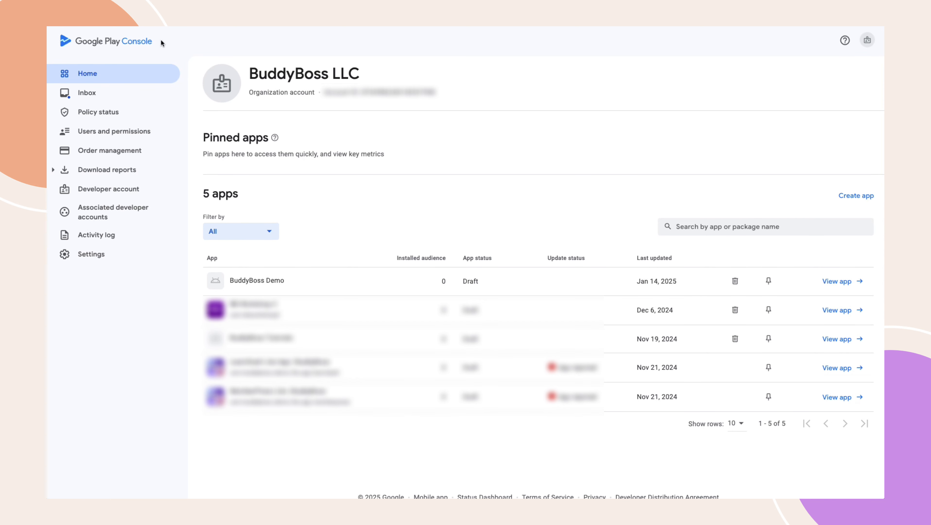
{"action": "left_click", "coordinate": [125, 132]}
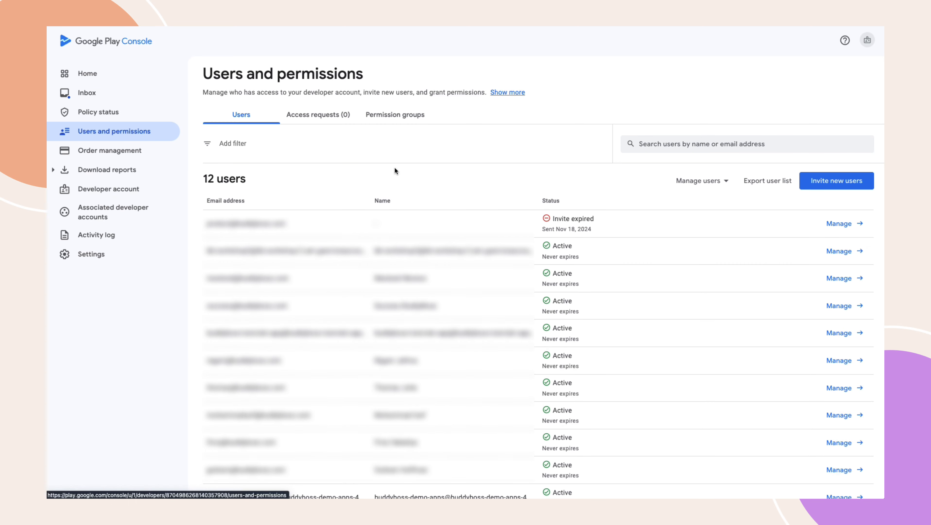
{"action": "left_click", "coordinate": [837, 182]}
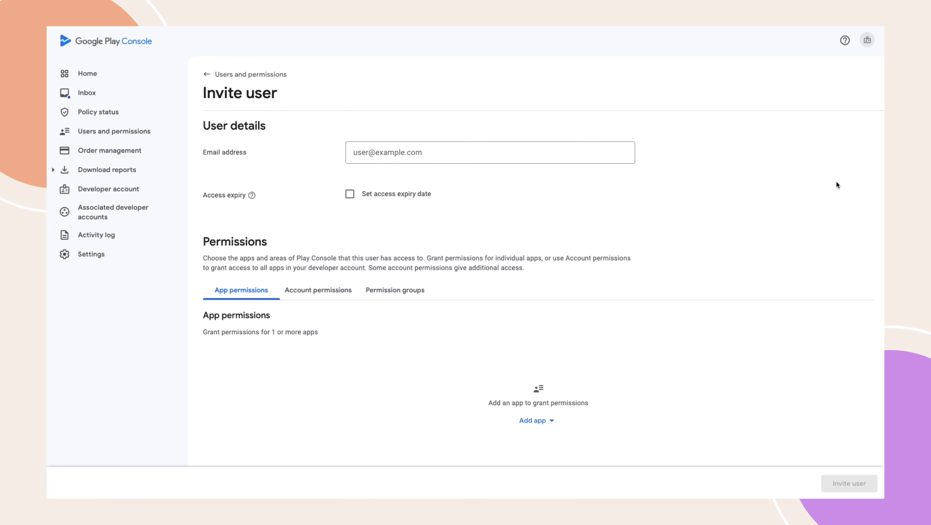
{"action": "left_click", "coordinate": [380, 154]}
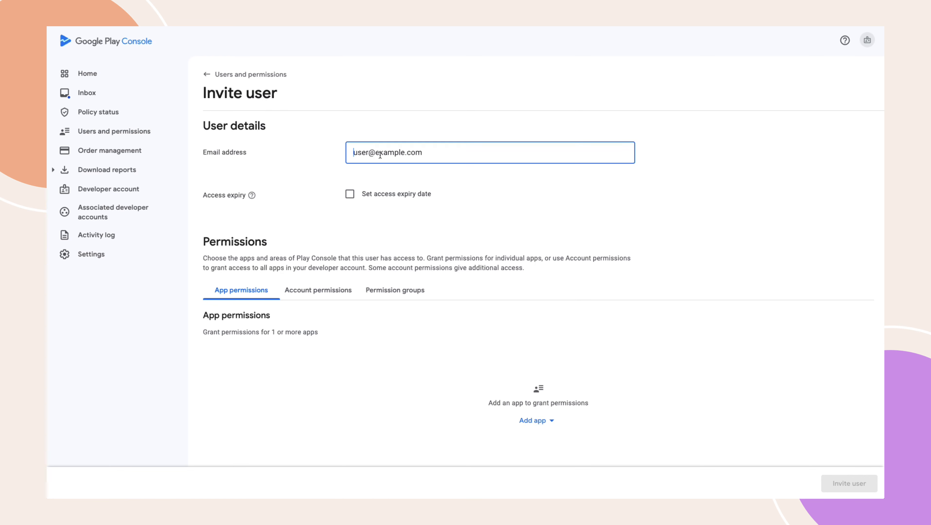
{"action": "key", "text": "ctrl+v"}
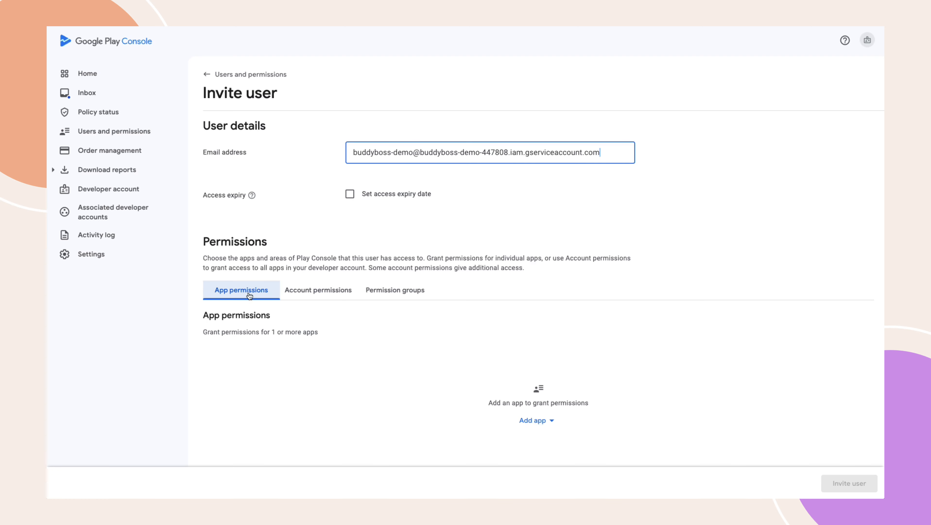
Step: Add the BuddyBoss Demo app to the invitation with Admin (all permissions) app permissions
{"action": "left_click", "coordinate": [533, 421]}
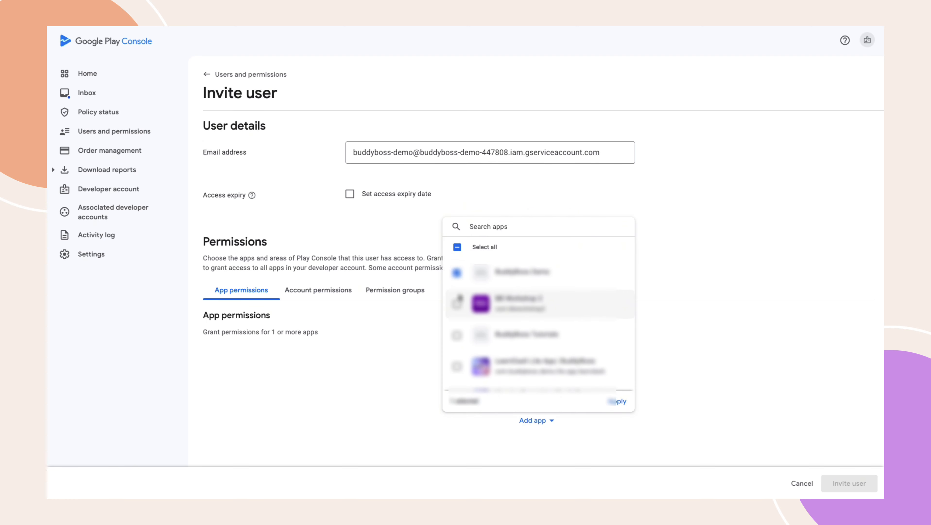
{"action": "left_click", "coordinate": [619, 401]}
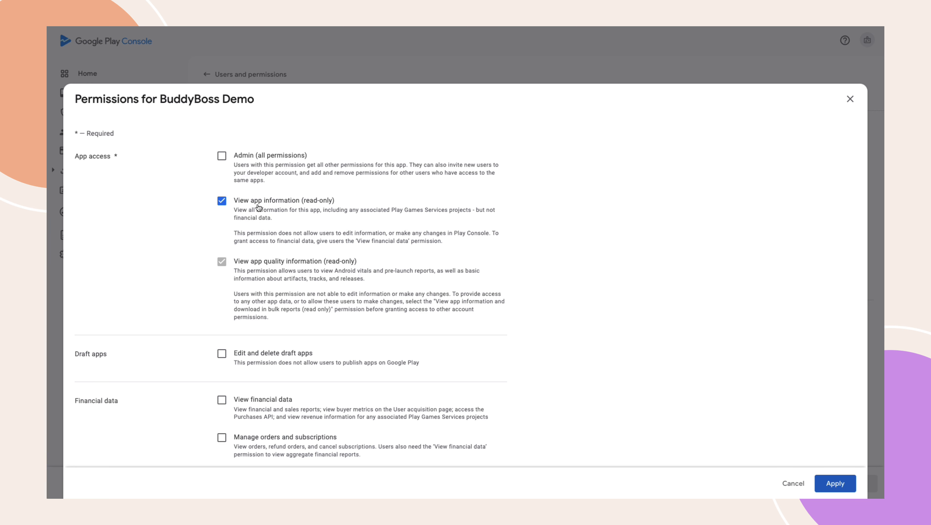
{"action": "left_click", "coordinate": [221, 155]}
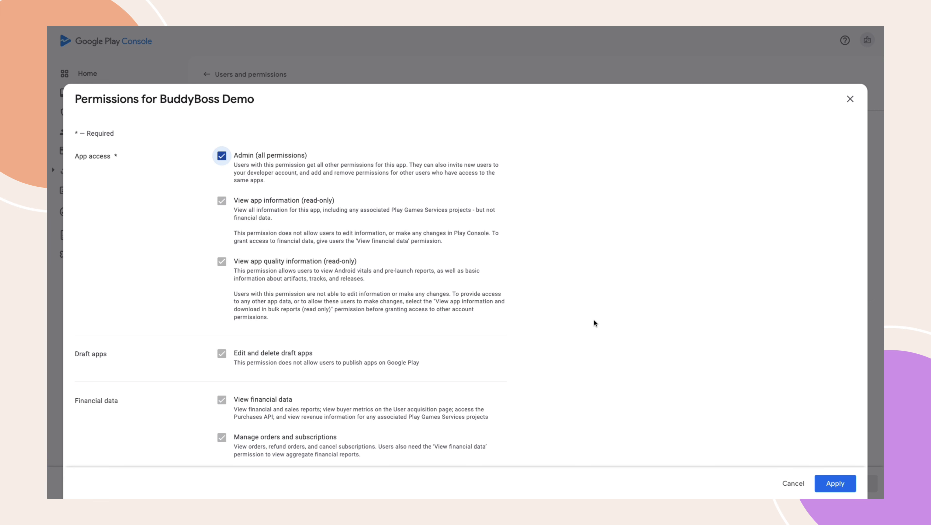
{"action": "left_click", "coordinate": [831, 483]}
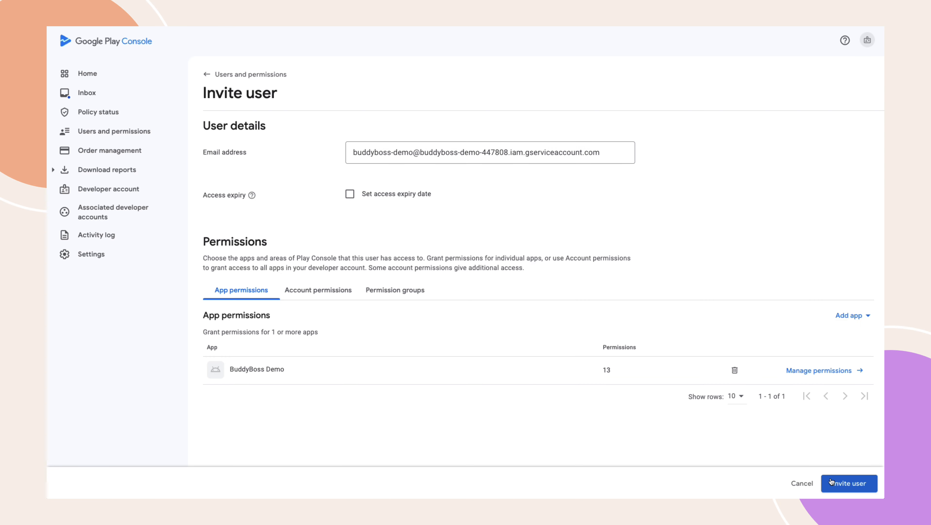
Step: Grant the invited service account Admin (all permissions) account permissions, send the invite, and open its user entry
{"action": "left_click", "coordinate": [308, 290]}
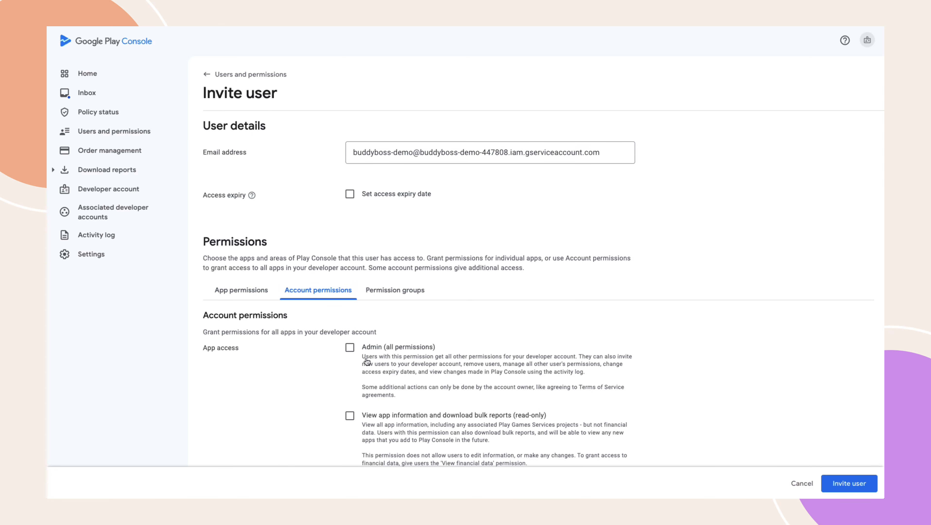
{"action": "left_click", "coordinate": [349, 347]}
{"action": "left_click", "coordinate": [853, 483]}
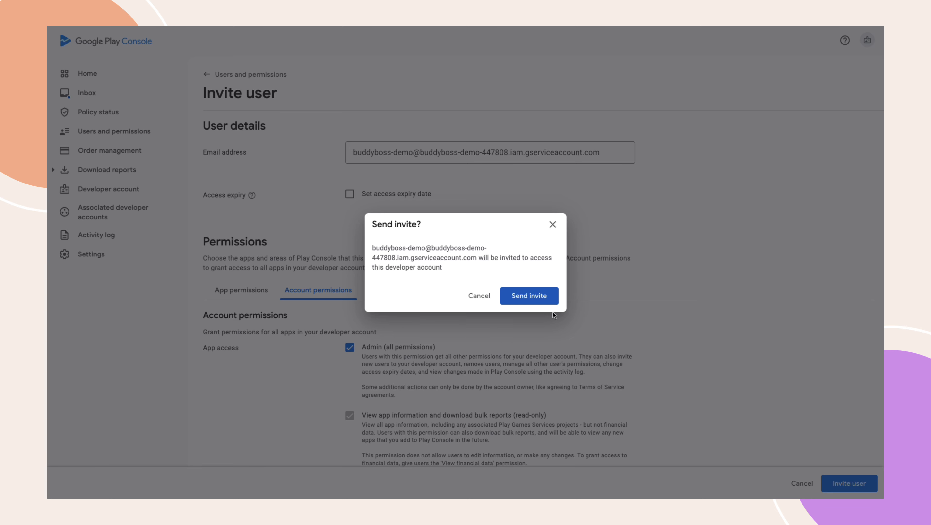
{"action": "left_click", "coordinate": [524, 298]}
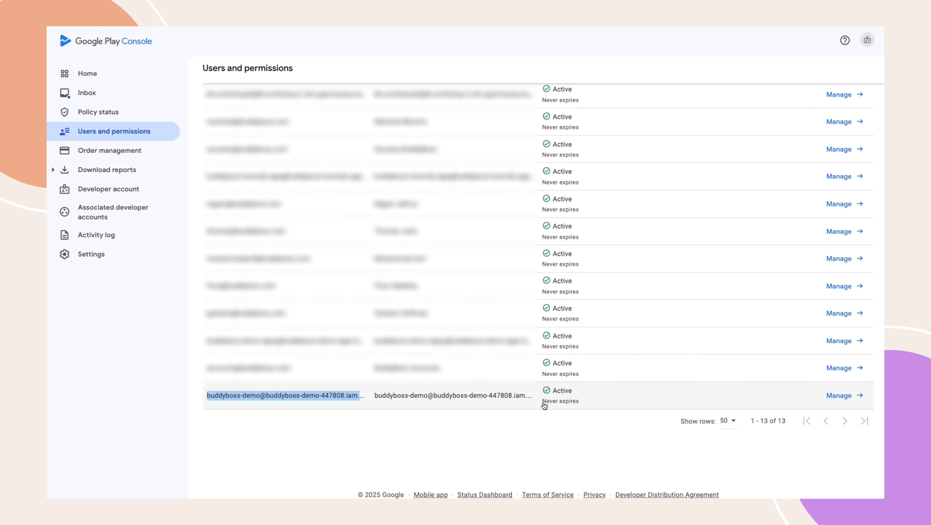
{"action": "left_click", "coordinate": [841, 395]}
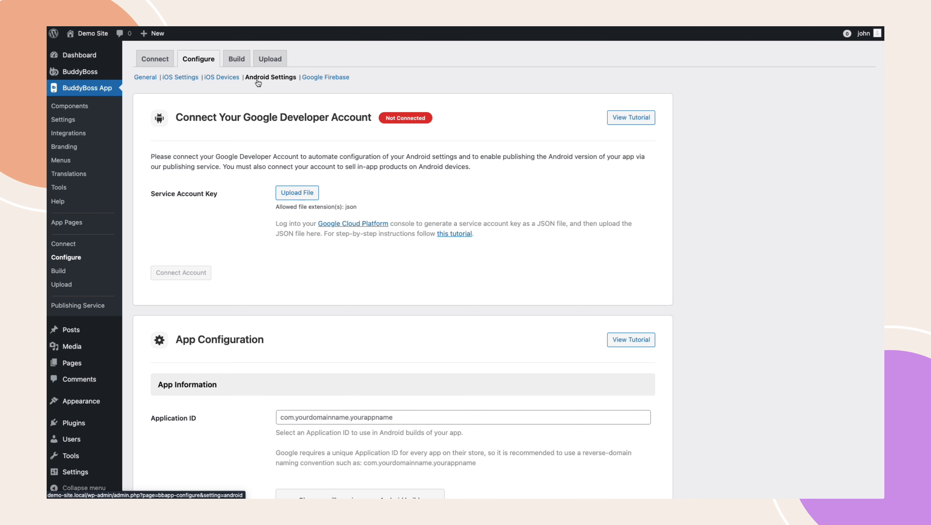
Step: In BuddyBoss App Android Settings, upload Google Service Account Key.json as the service account key and connect the account
{"action": "left_click", "coordinate": [291, 194]}
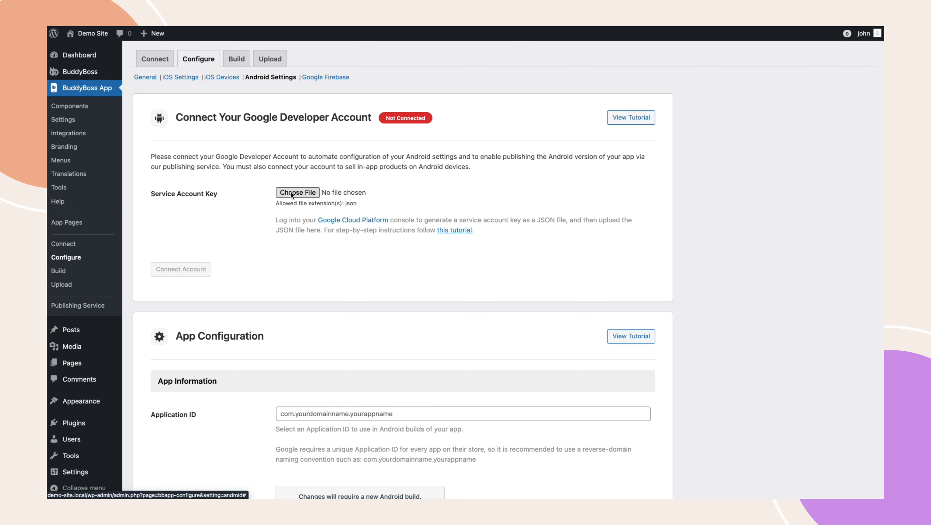
{"action": "left_click", "coordinate": [291, 193]}
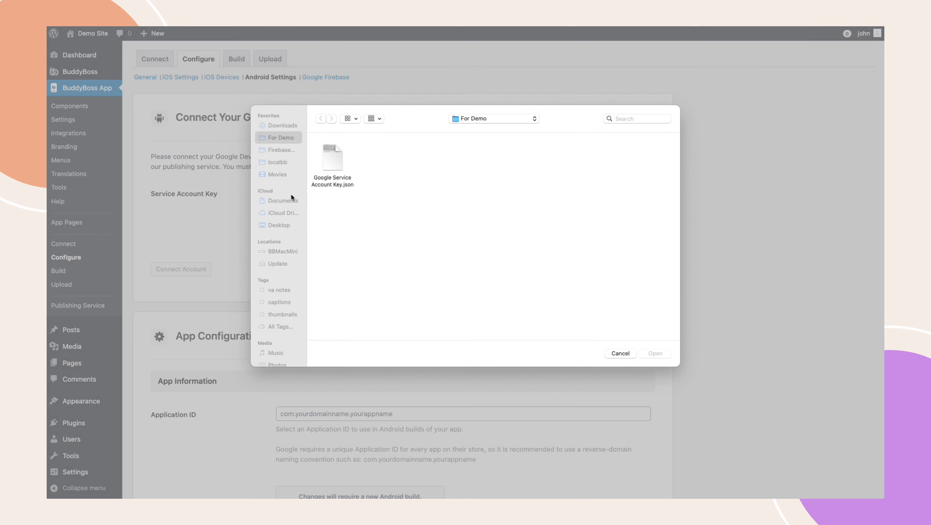
{"action": "left_click", "coordinate": [325, 165]}
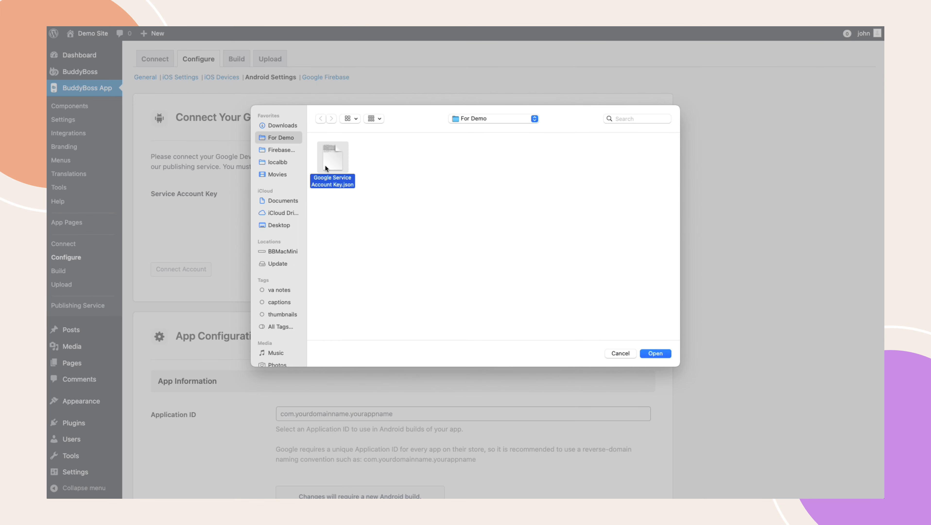
{"action": "left_click", "coordinate": [660, 354]}
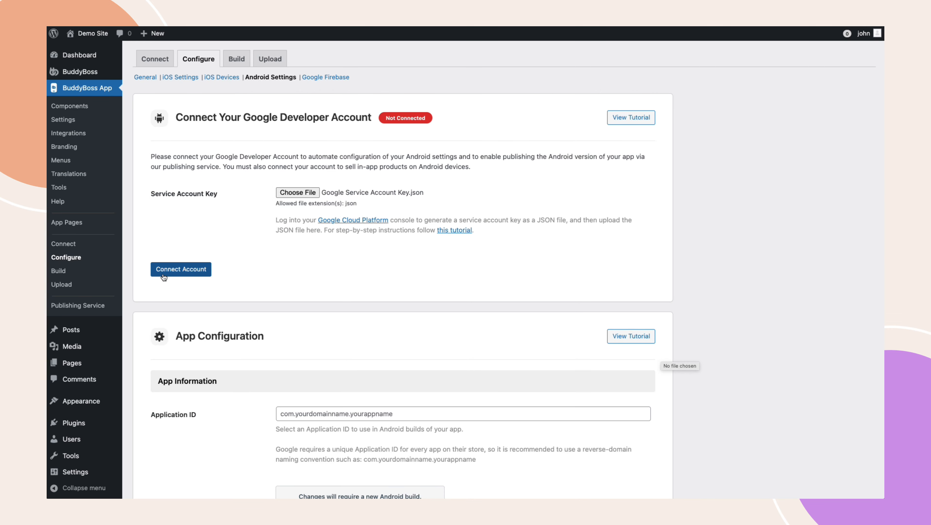
{"action": "left_click", "coordinate": [170, 273]}
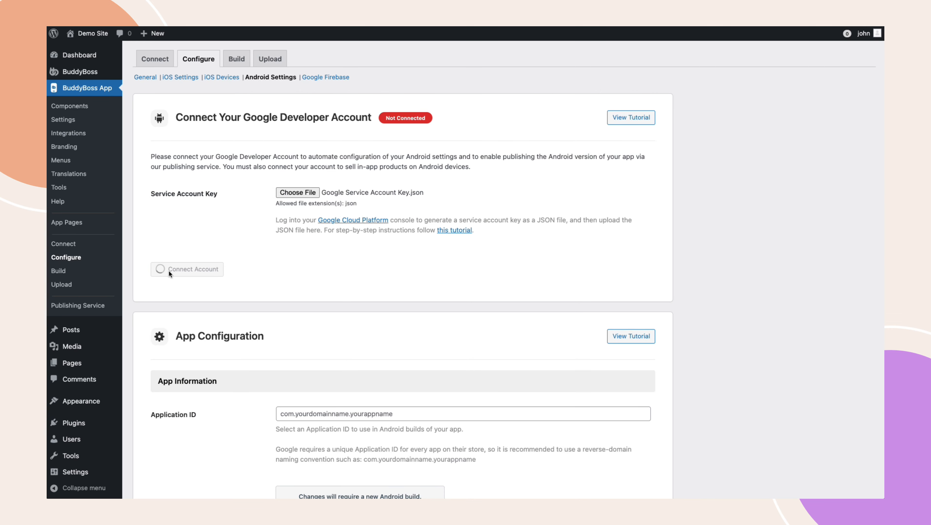